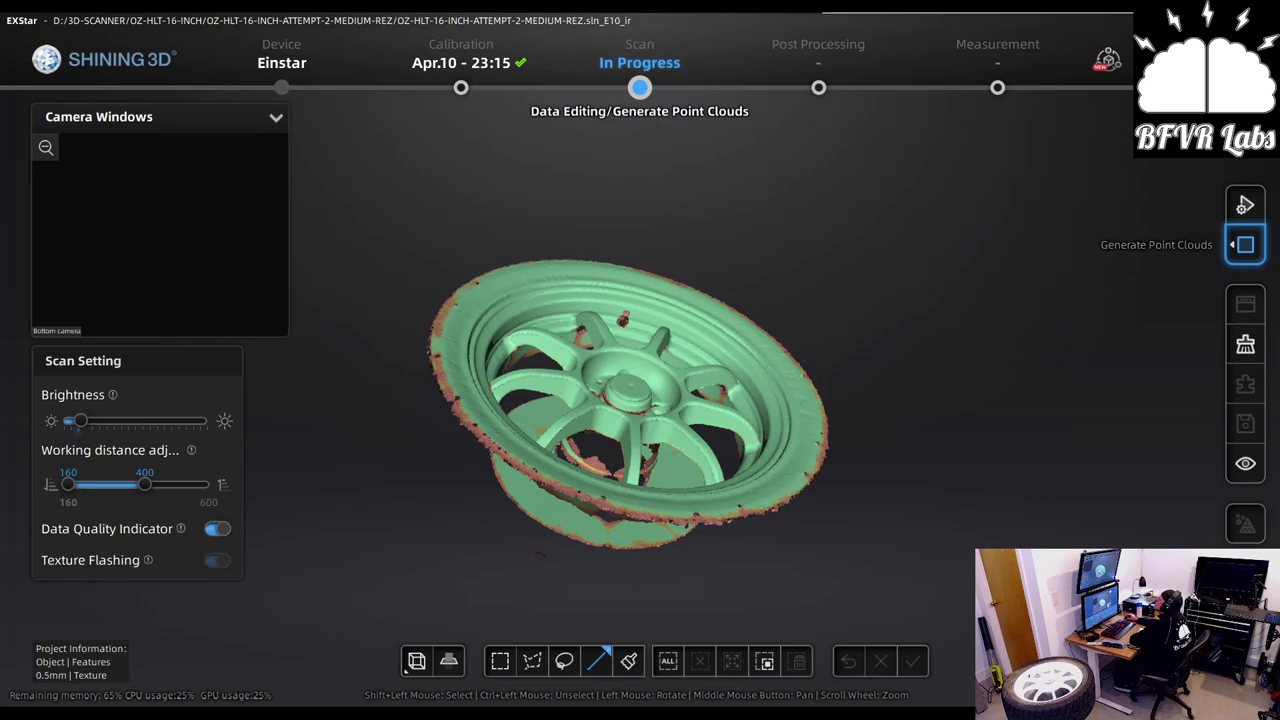
Generate a textured point cloud from the wheel scan.
{"action": "left_click", "coordinate": [1252, 246]}
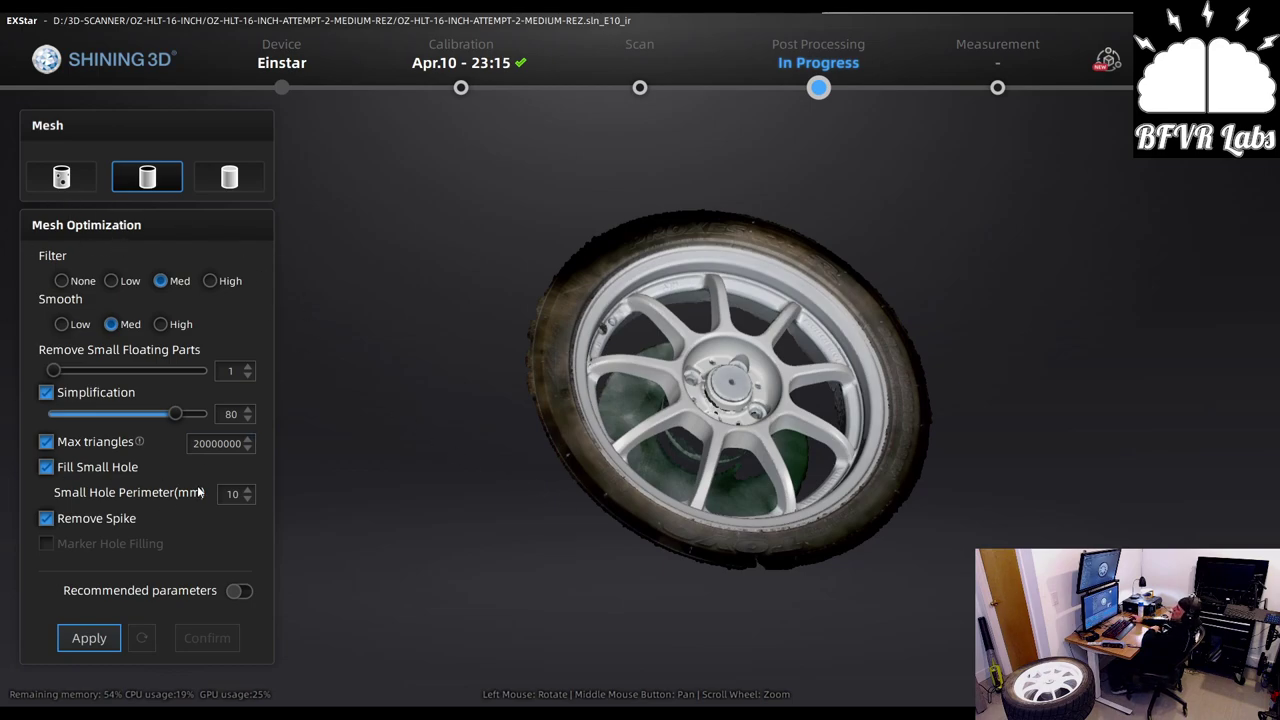
Mesh the wheel point cloud with medium filter and smoothing, simplification 80, and small holes filled.
{"action": "left_click", "coordinate": [103, 641]}
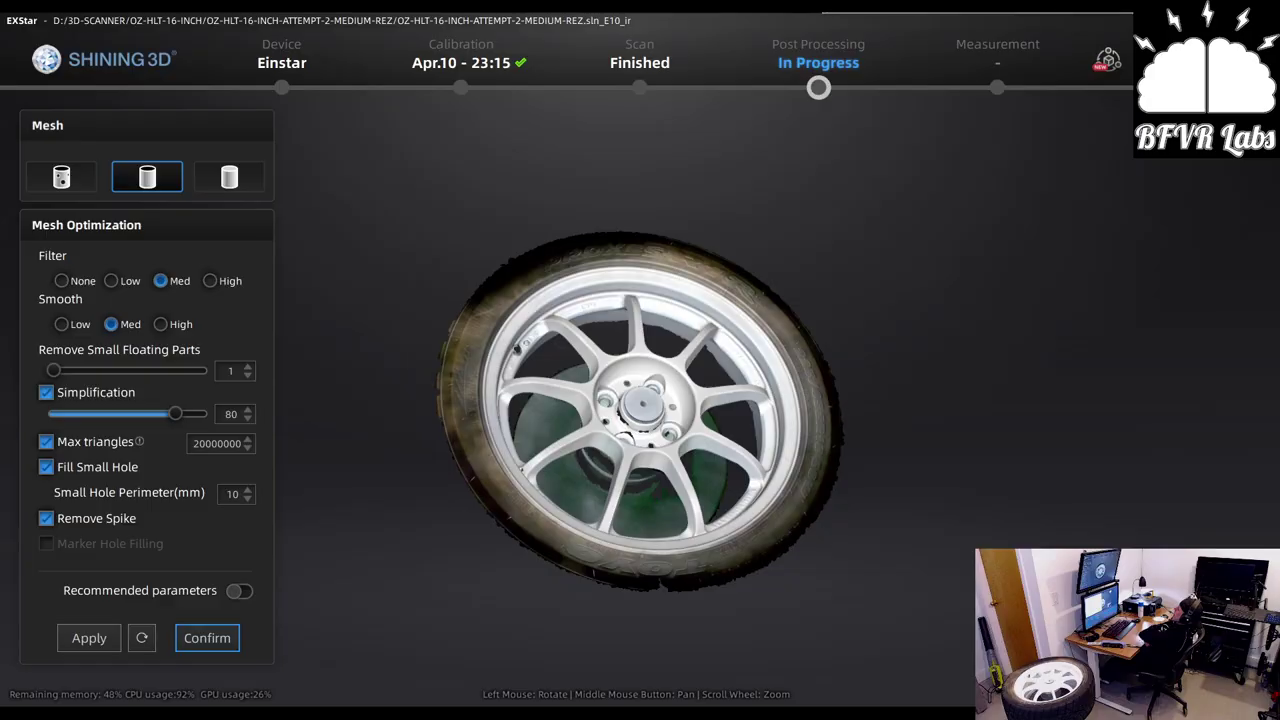
{"action": "scroll", "coordinate": [647, 423], "scroll_direction": "up", "scroll_amount": 10}
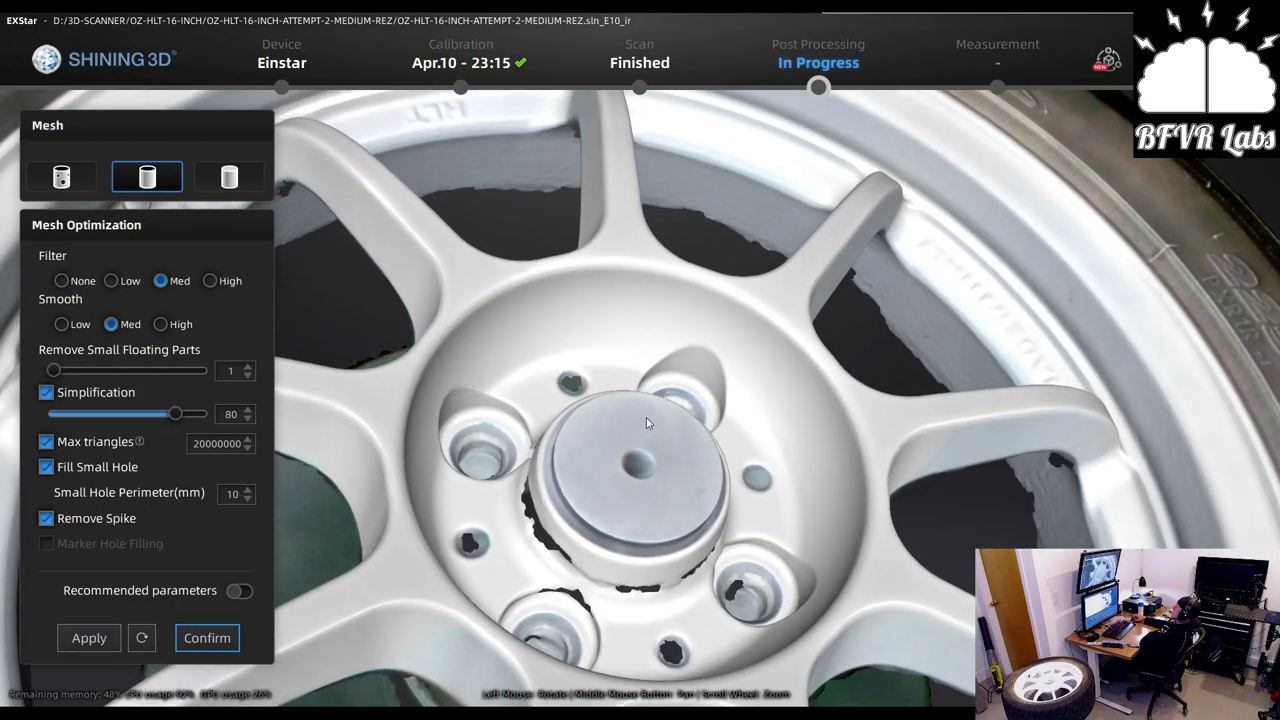
{"action": "left_click_drag", "start_coordinate": [647, 423], "coordinate": [1040, 236]}
{"action": "left_click_drag", "start_coordinate": [652, 345], "coordinate": [659, 267]}
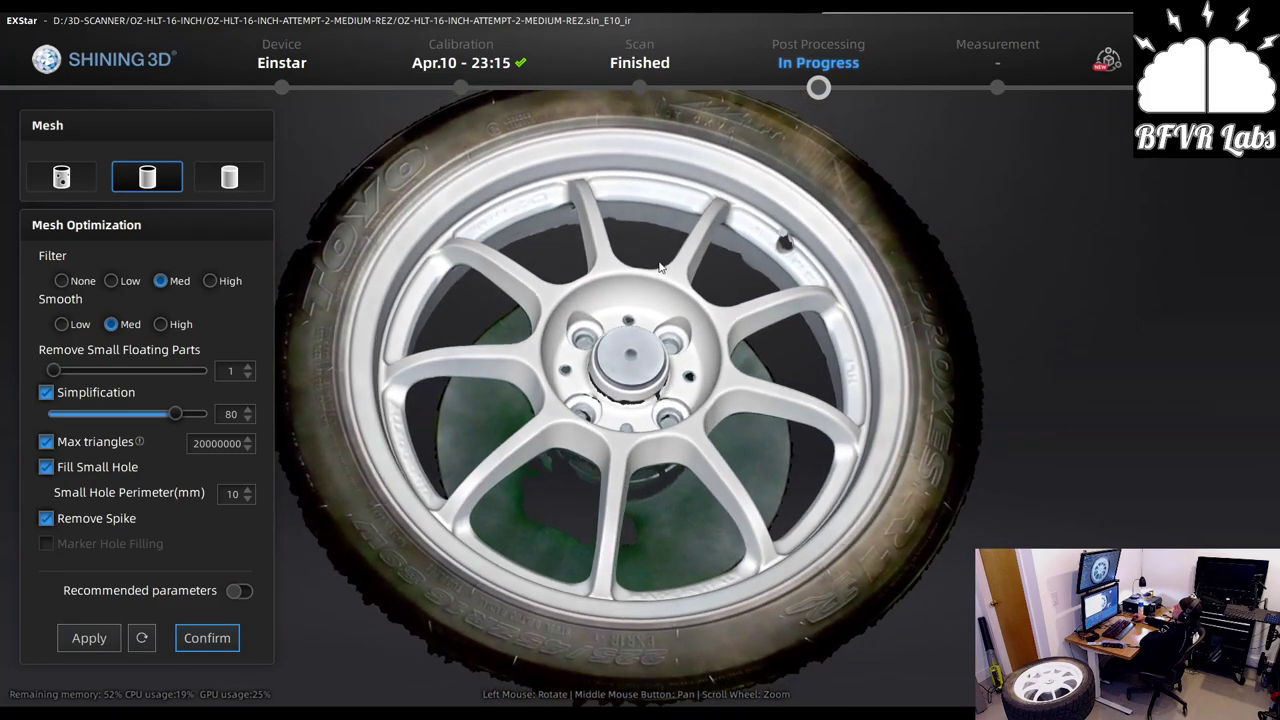
{"action": "left_click_drag", "start_coordinate": [825, 282], "coordinate": [557, 313]}
{"action": "scroll", "coordinate": [557, 313], "scroll_direction": "up", "scroll_amount": 2}
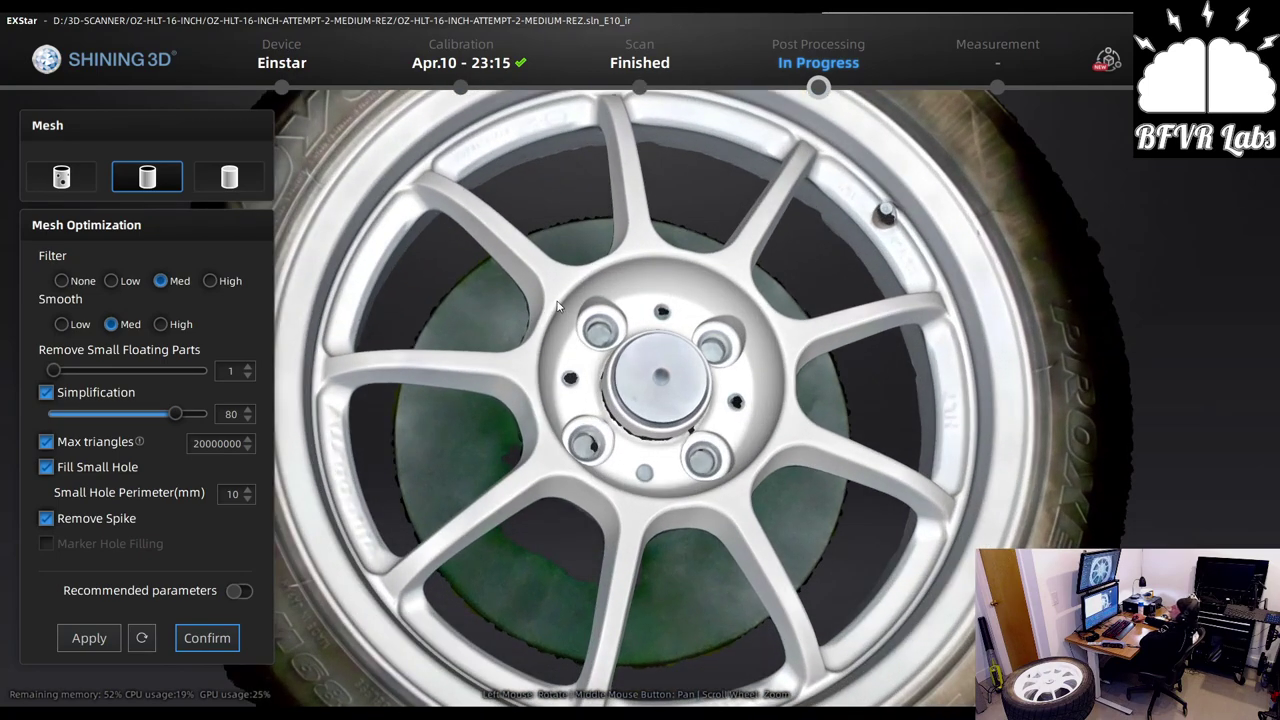
{"action": "left_click_drag", "start_coordinate": [551, 373], "coordinate": [627, 429]}
{"action": "scroll", "coordinate": [651, 401], "scroll_direction": "down", "scroll_amount": 2}
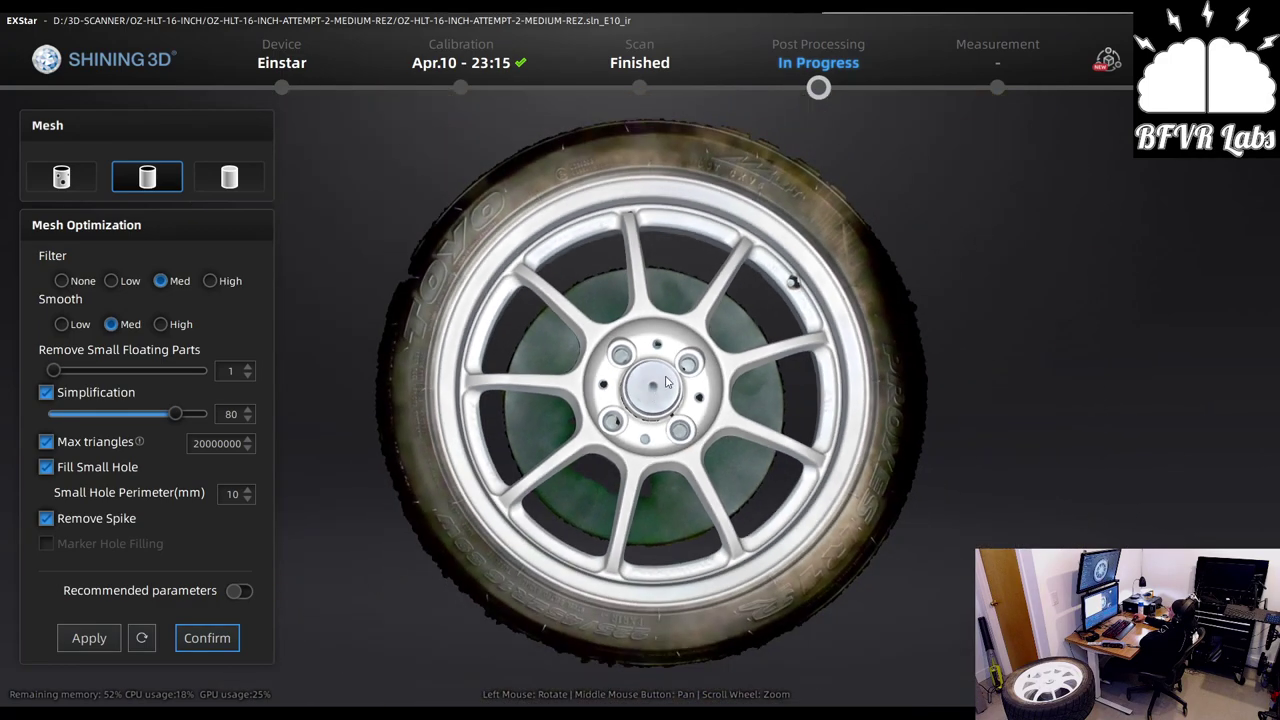
{"action": "scroll", "coordinate": [843, 259], "scroll_direction": "up", "scroll_amount": 3}
{"action": "scroll", "coordinate": [843, 259], "scroll_direction": "up", "scroll_amount": 3}
{"action": "mouse_move", "coordinate": [720, 369]}
{"action": "left_mouse_down"}
{"action": "mouse_move", "coordinate": [802, 248]}
{"action": "mouse_move", "coordinate": [830, 115]}
{"action": "left_mouse_up"}
{"action": "left_click_drag", "start_coordinate": [540, 372], "coordinate": [415, 367]}
{"action": "scroll", "coordinate": [571, 374], "scroll_direction": "down", "scroll_amount": 5}
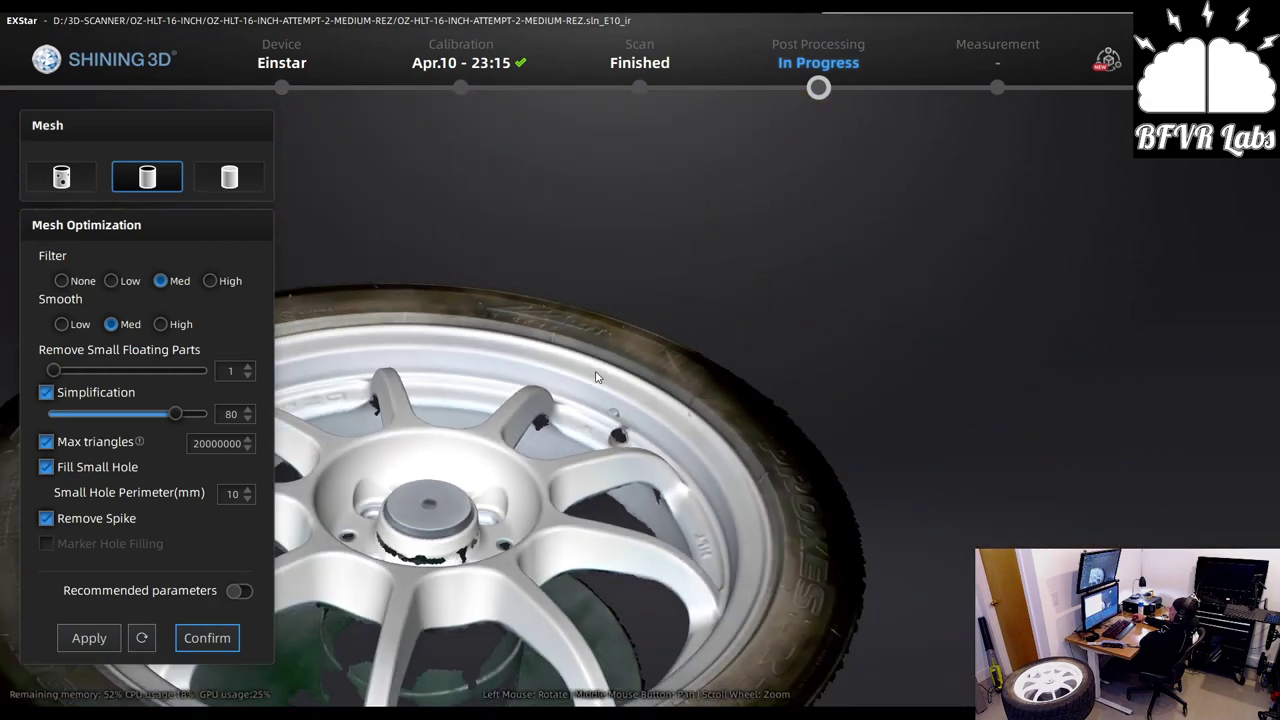
{"action": "scroll", "coordinate": [456, 480], "scroll_direction": "up", "scroll_amount": 3}
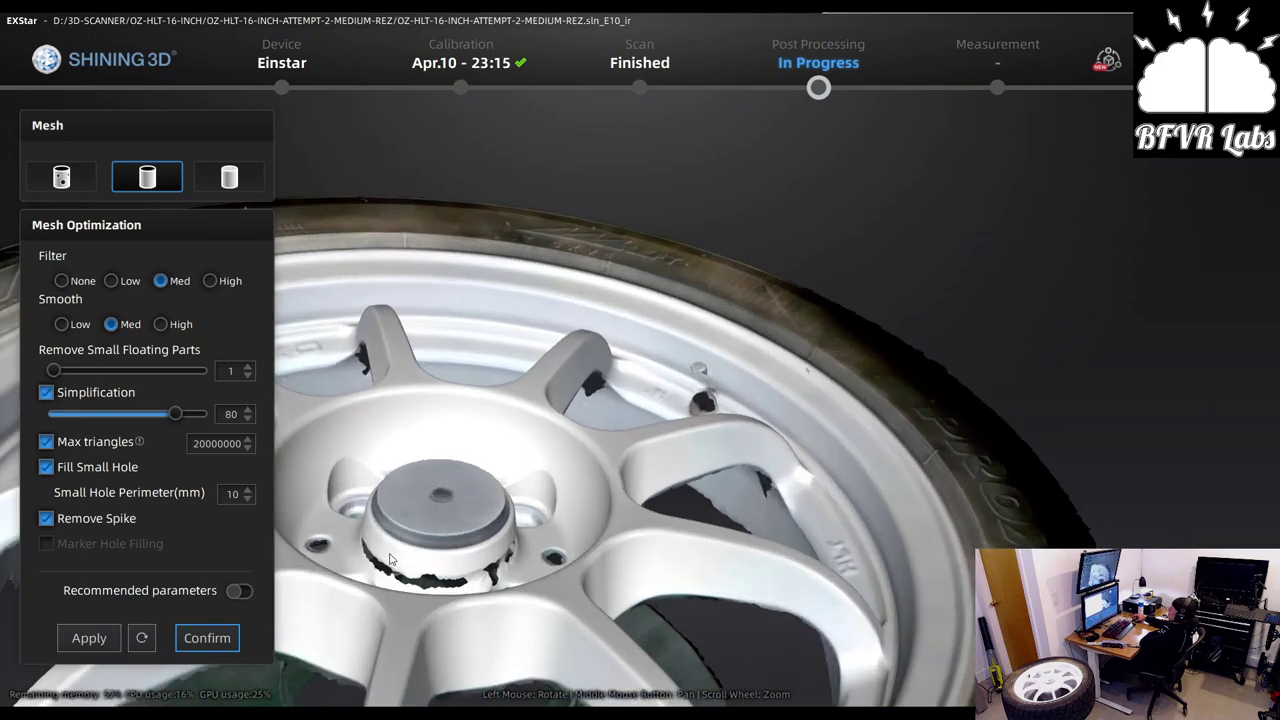
{"action": "scroll", "coordinate": [471, 467], "scroll_direction": "down", "scroll_amount": 3}
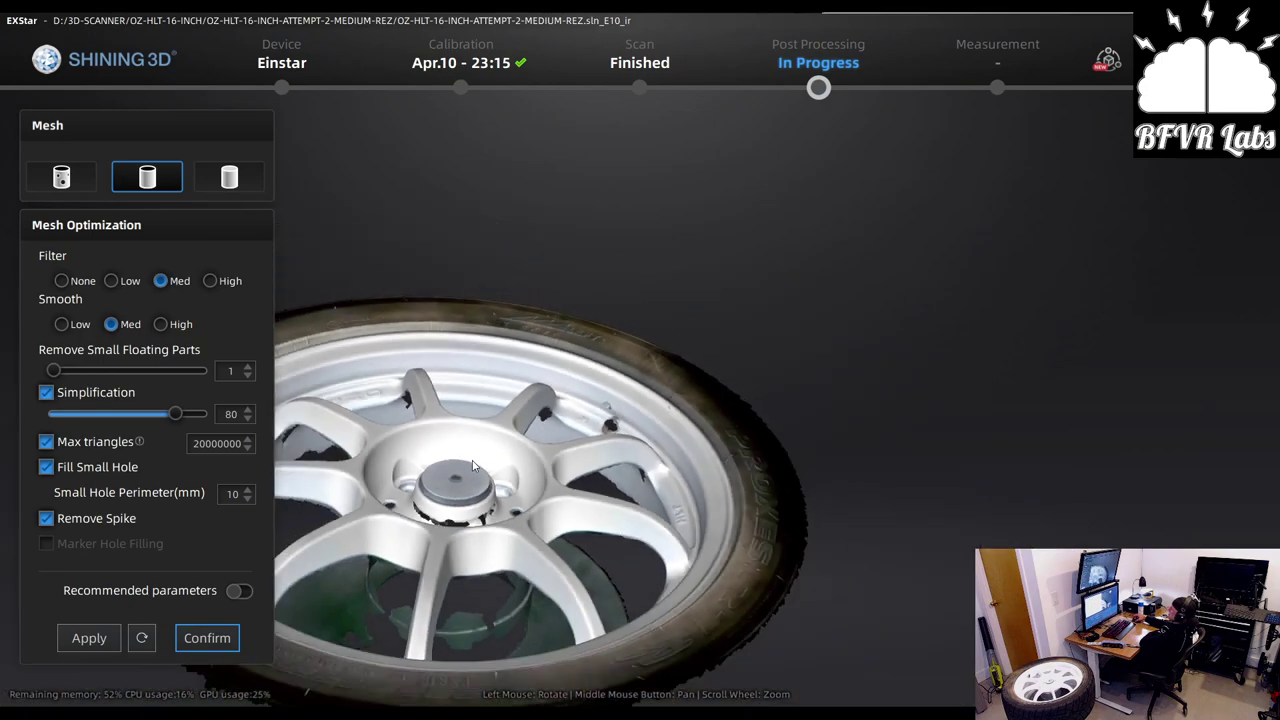
{"action": "left_click_drag", "start_coordinate": [471, 467], "coordinate": [558, 488]}
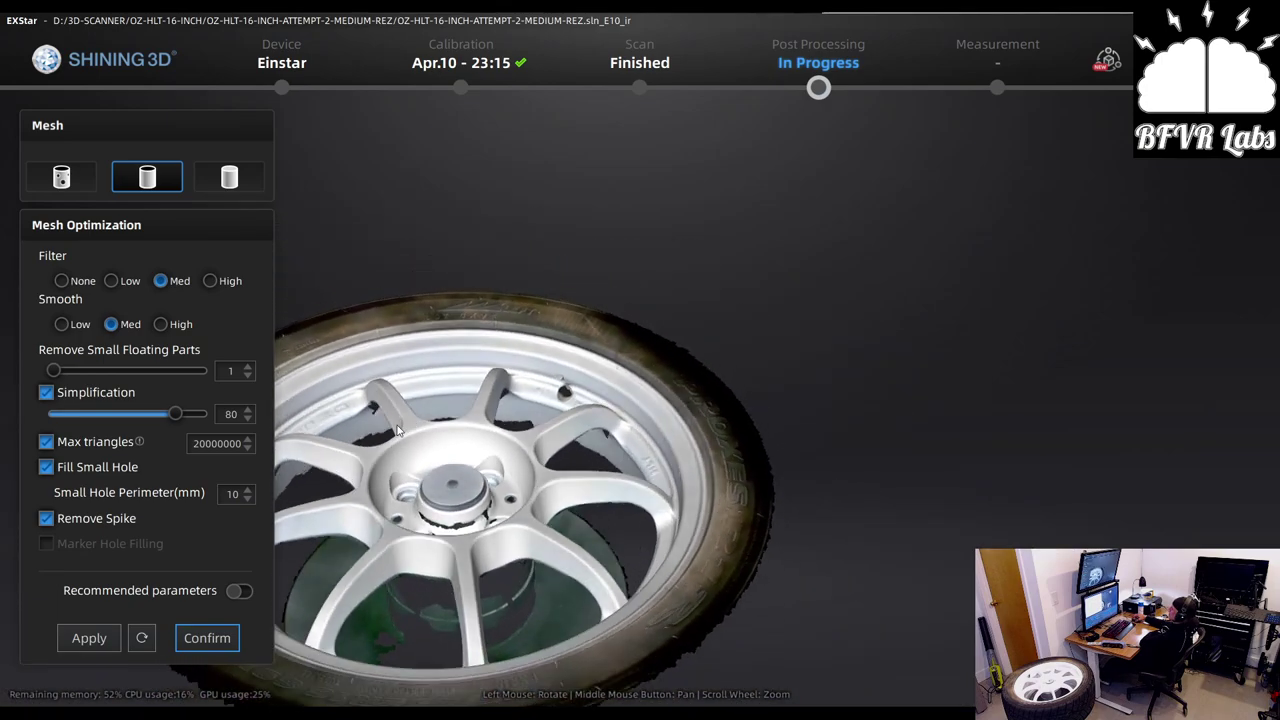
{"action": "left_click_drag", "start_coordinate": [449, 467], "coordinate": [630, 417]}
{"action": "scroll", "coordinate": [630, 417], "scroll_direction": "up", "scroll_amount": 4}
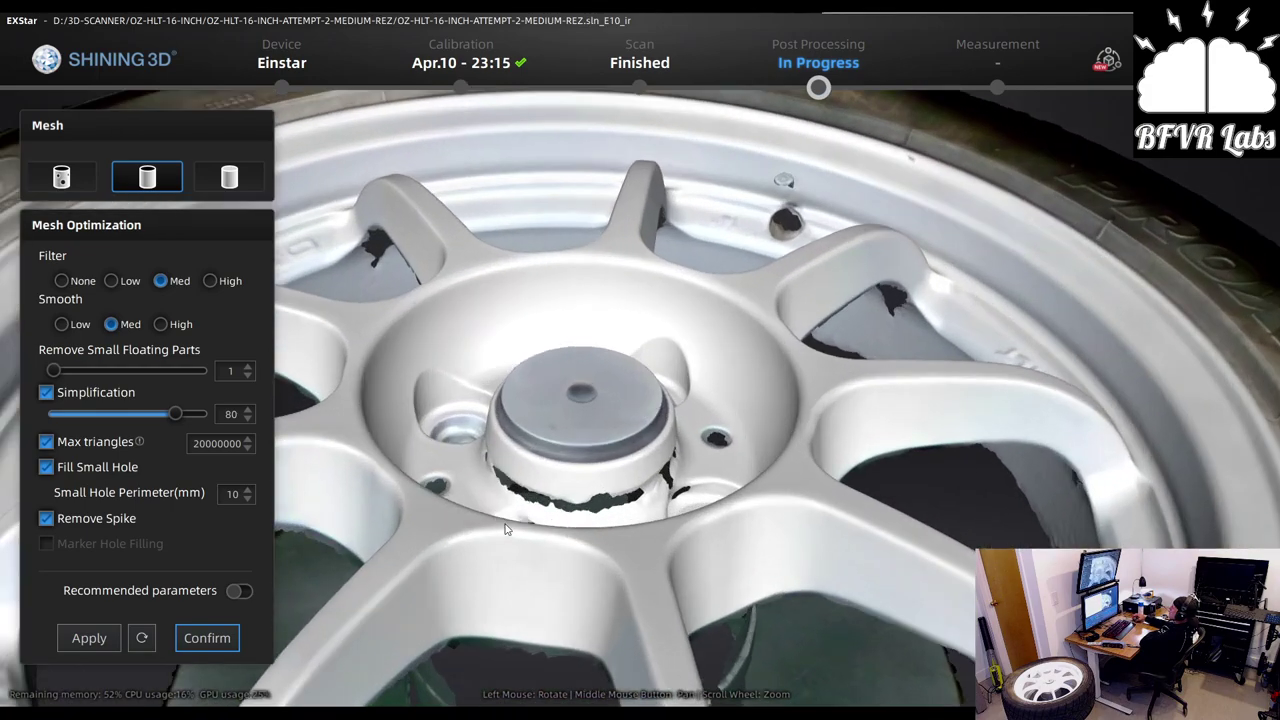
{"action": "scroll", "coordinate": [550, 420], "scroll_direction": "down", "scroll_amount": 4}
{"action": "left_click_drag", "start_coordinate": [548, 417], "coordinate": [996, 160]}
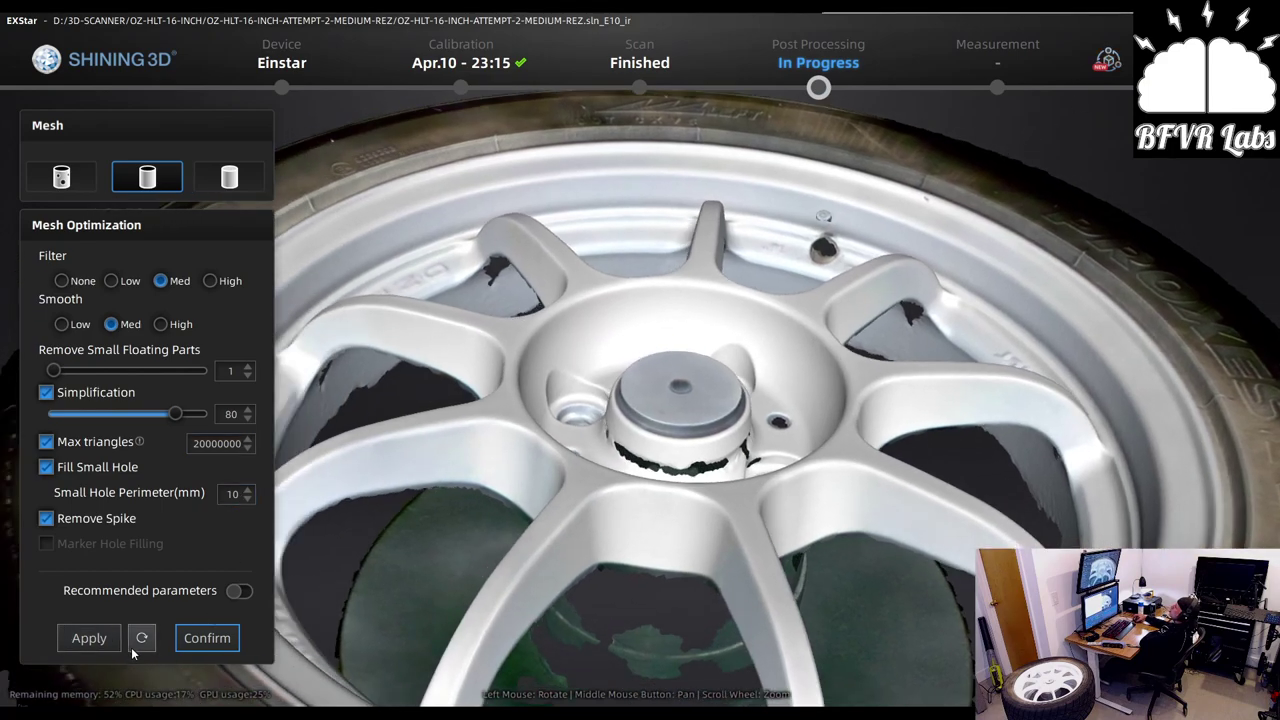
Confirm the optimized wheel mesh and save the scan as 'OZ-HLT-16-INCH'.
{"action": "left_click", "coordinate": [211, 637]}
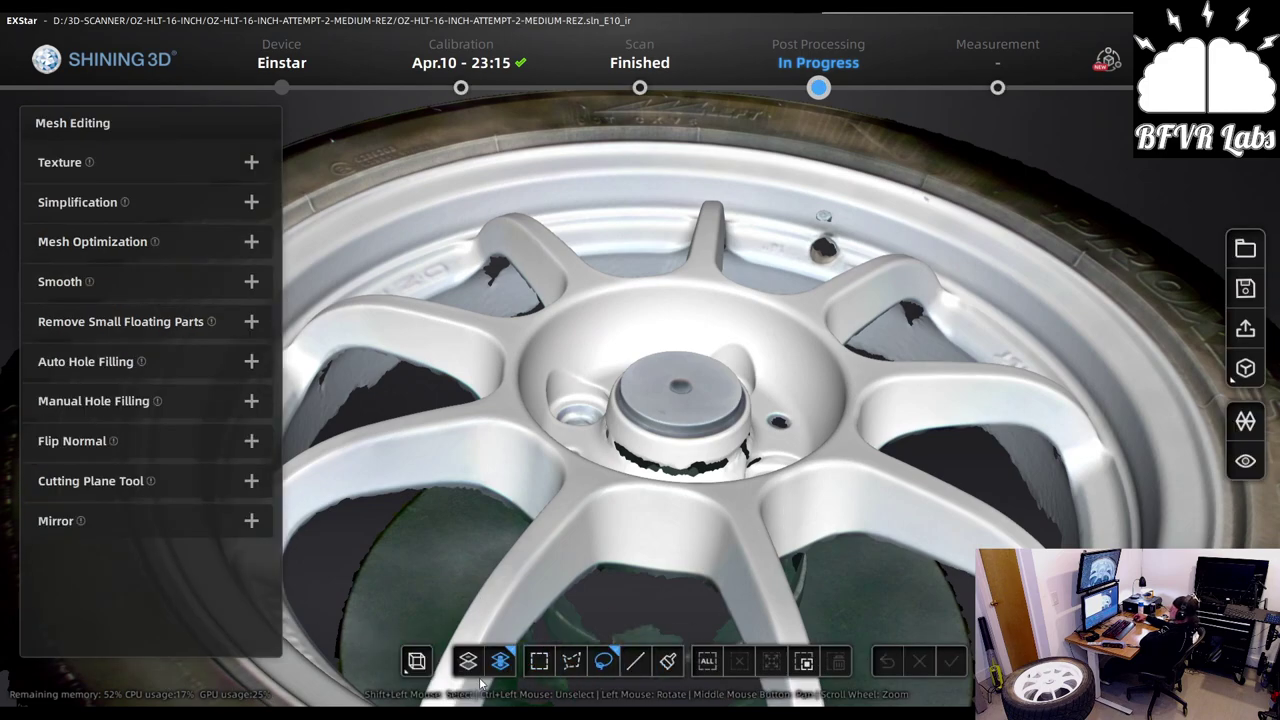
{"action": "left_click", "coordinate": [417, 662]}
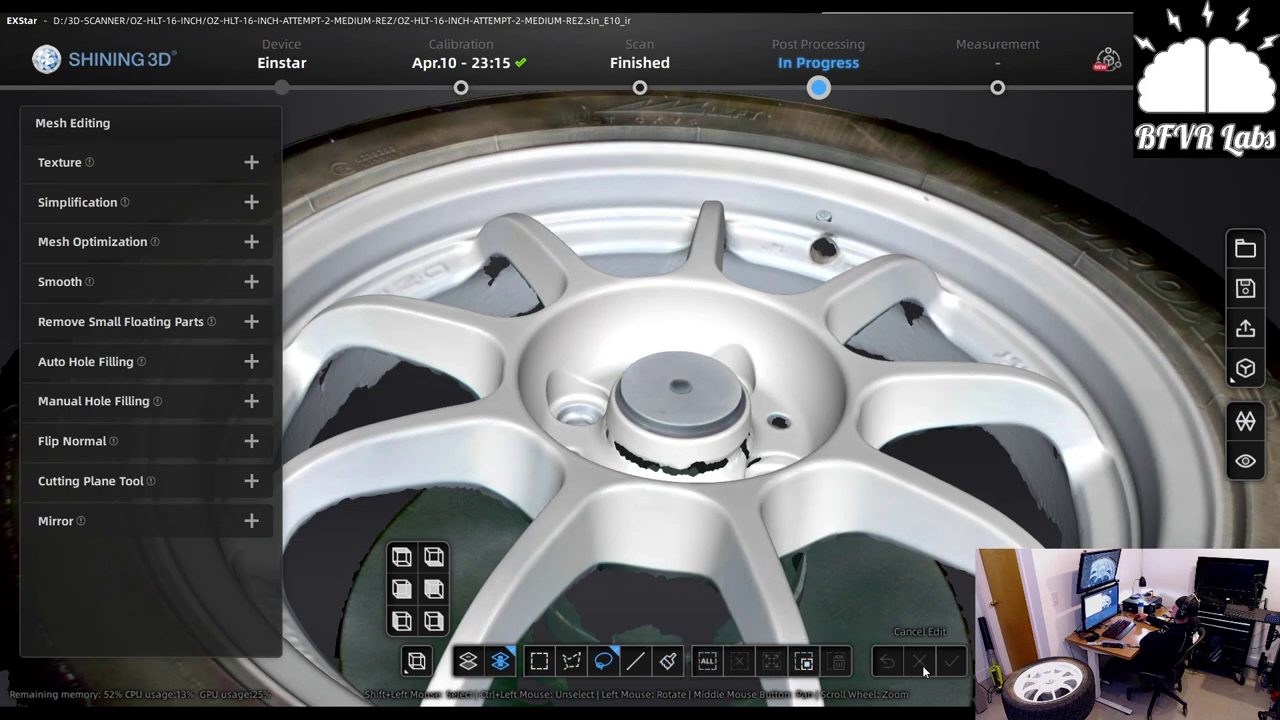
{"action": "left_click", "coordinate": [1245, 290]}
{"action": "type", "text": "OZ-HLT-16-INCH"}
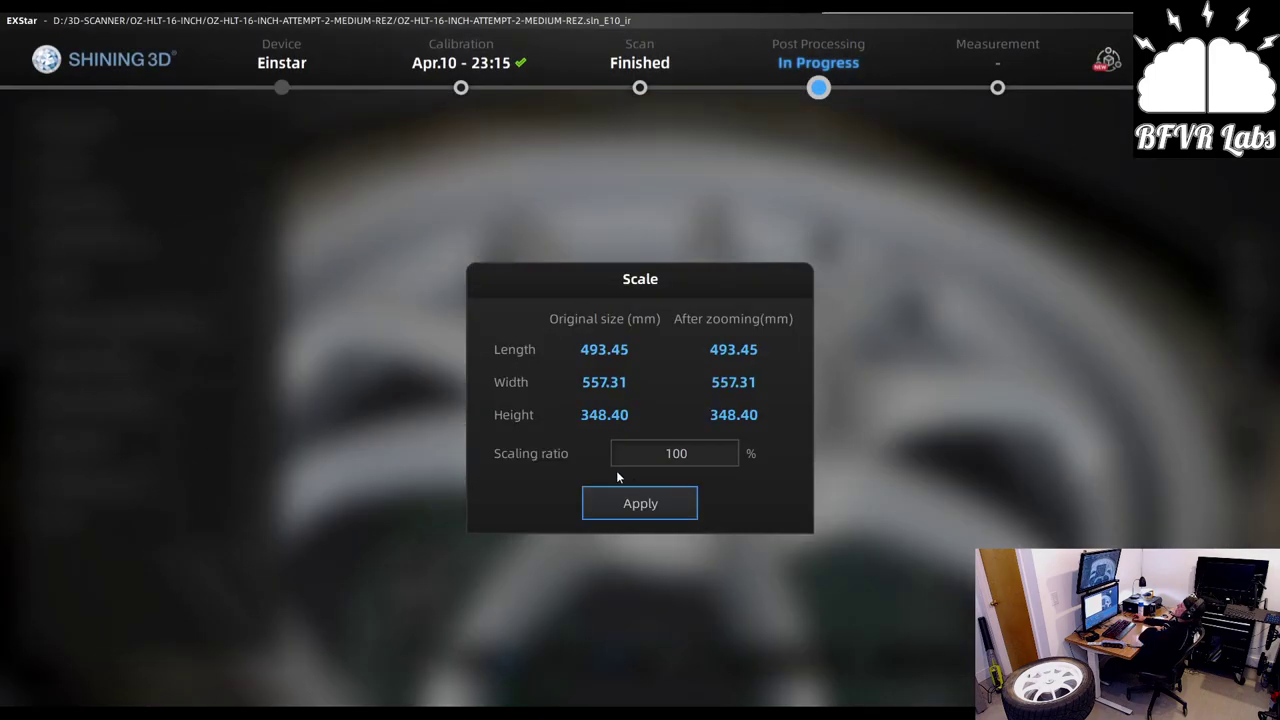
{"action": "left_click", "coordinate": [625, 500]}
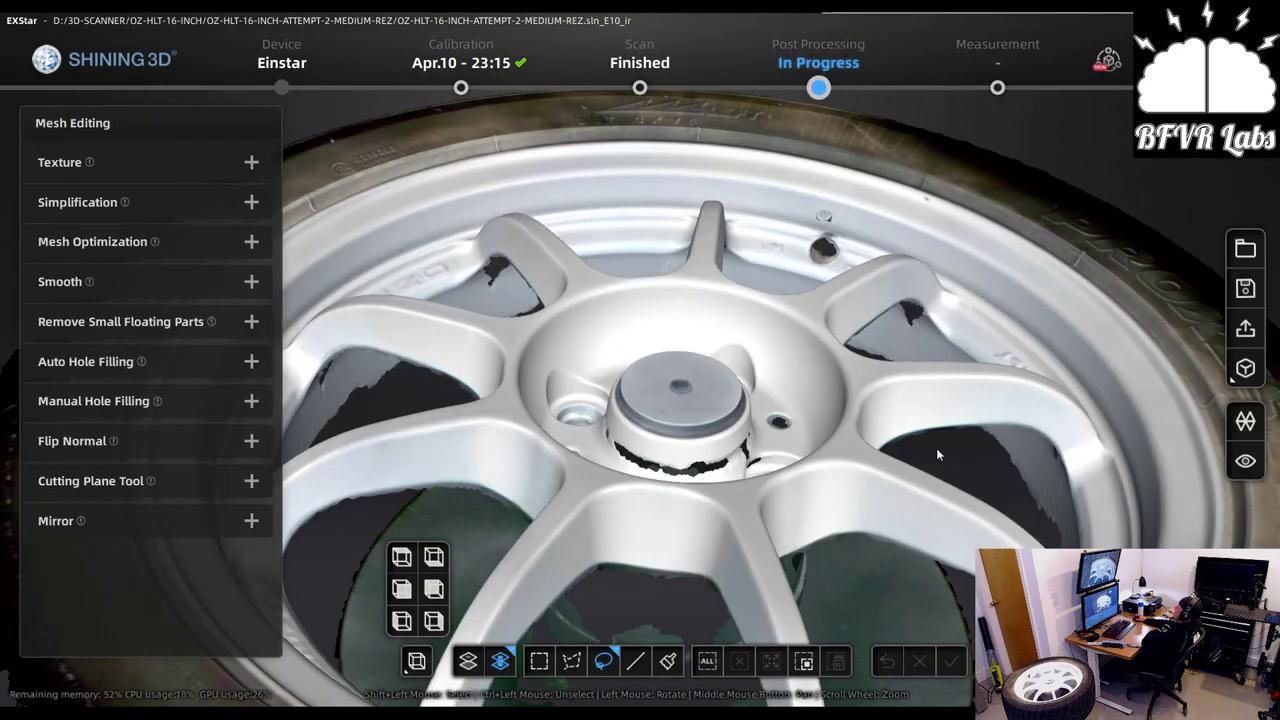
{"action": "scroll", "coordinate": [936, 454], "scroll_direction": "down", "scroll_amount": 5}
{"action": "left_click_drag", "start_coordinate": [936, 454], "coordinate": [1160, 470]}
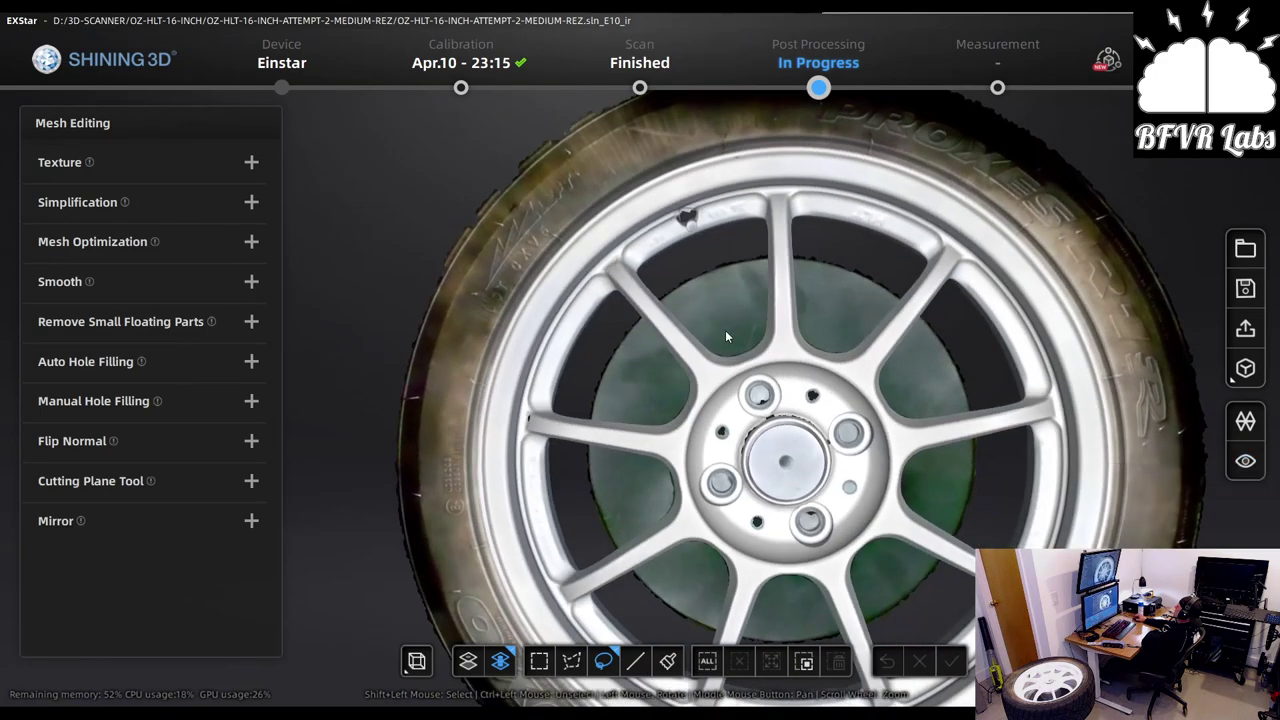
Hide the mesh texture and orbit the bare wheel geometry to inspect the hub and spokes.
{"action": "left_click", "coordinate": [1243, 378]}
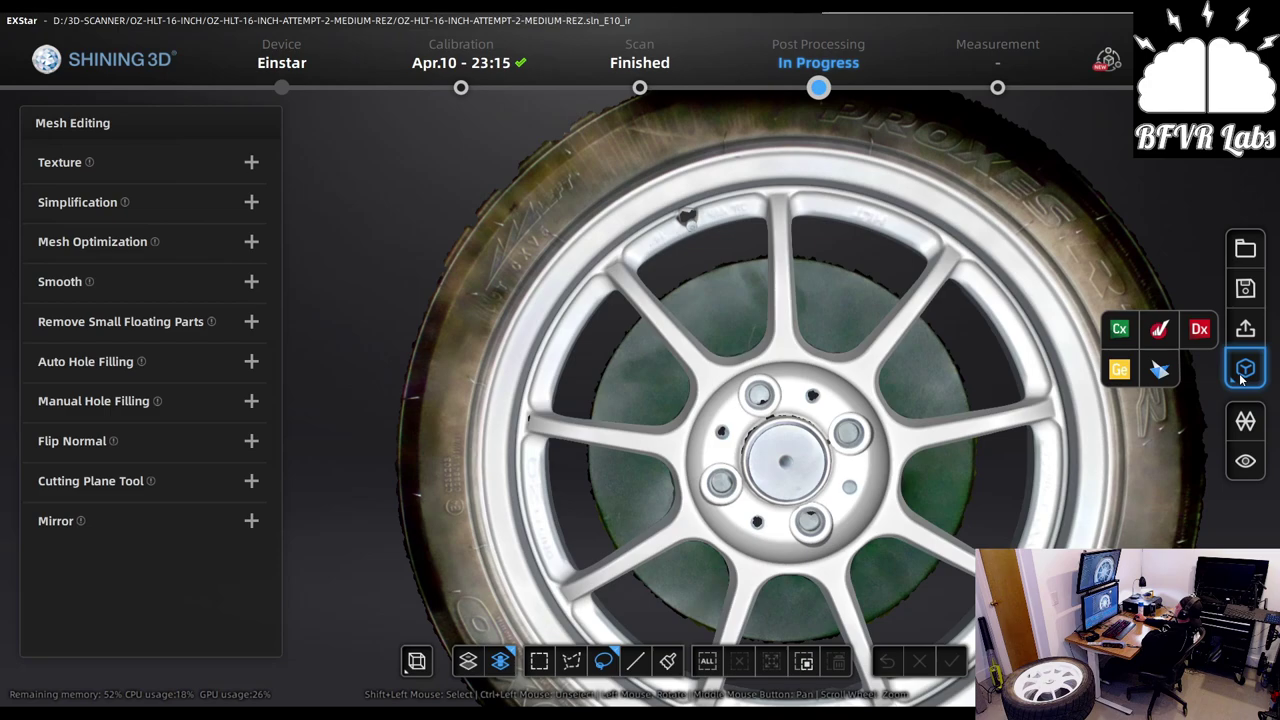
{"action": "left_click", "coordinate": [1243, 466]}
{"action": "left_click_drag", "start_coordinate": [779, 398], "coordinate": [966, 277]}
{"action": "scroll", "coordinate": [754, 440], "scroll_direction": "up", "scroll_amount": 5}
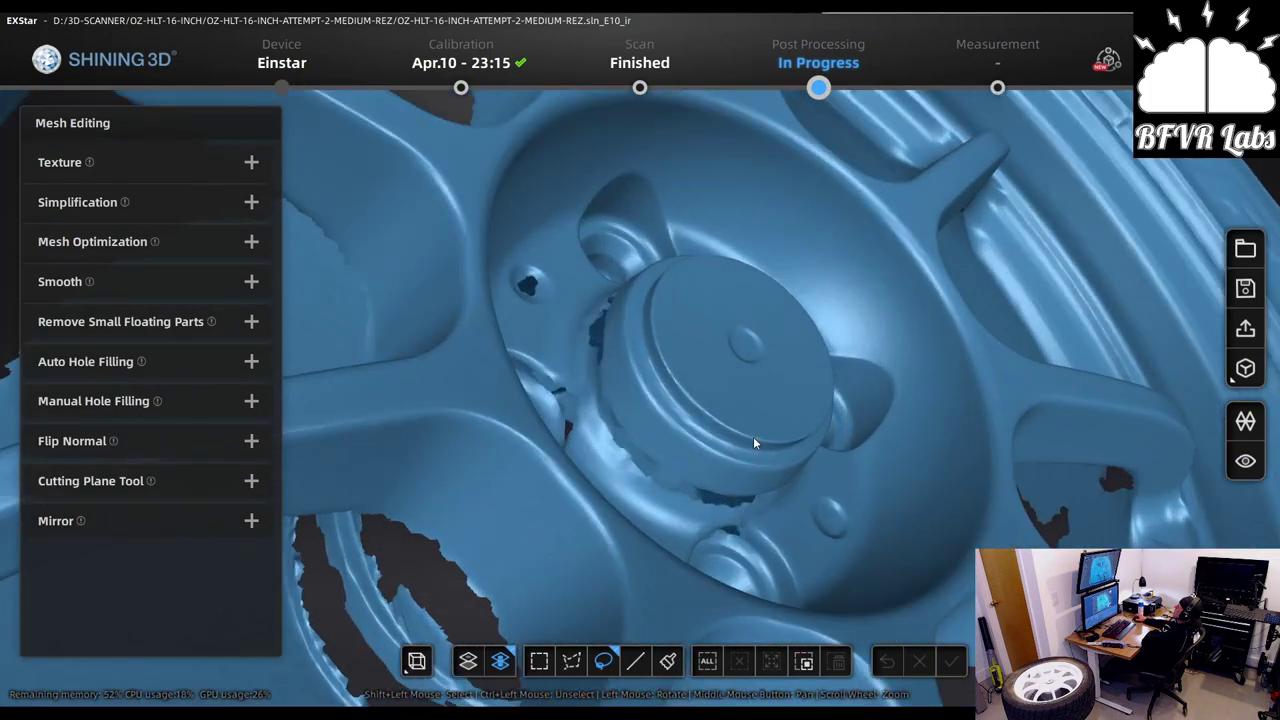
{"action": "left_click_drag", "start_coordinate": [851, 403], "coordinate": [681, 292]}
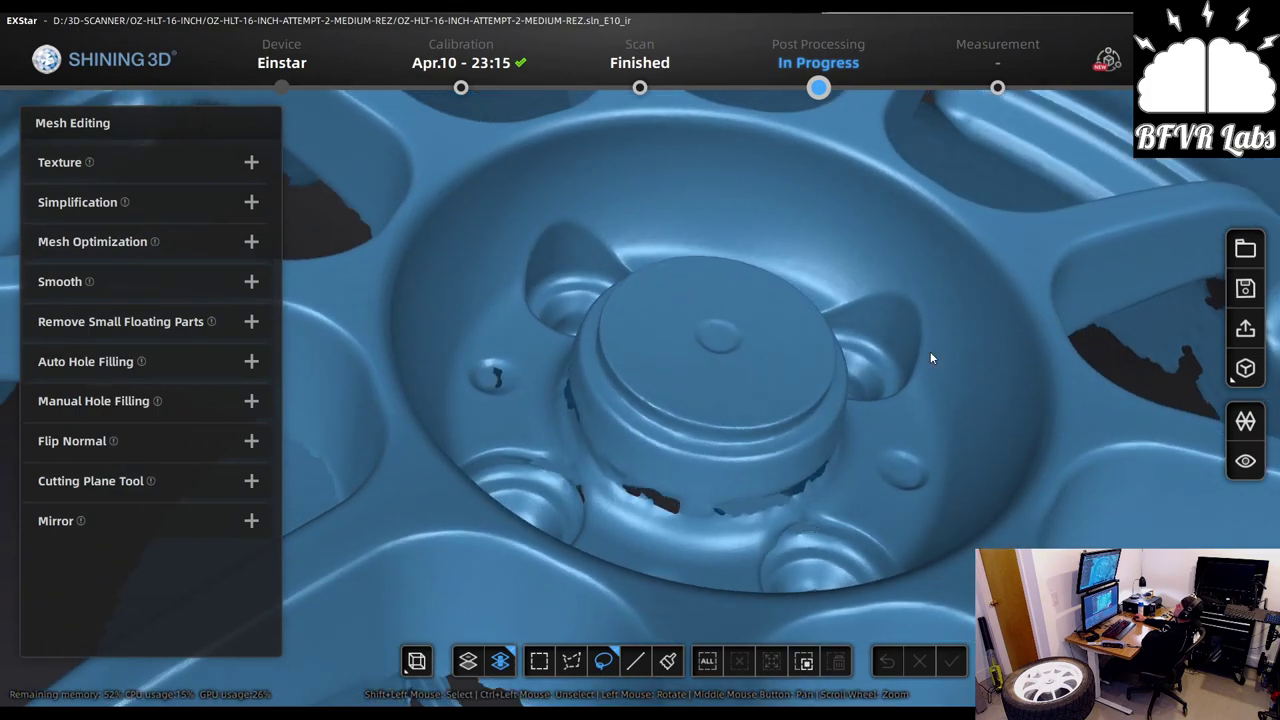
{"action": "scroll", "coordinate": [931, 358], "scroll_direction": "down", "scroll_amount": 4}
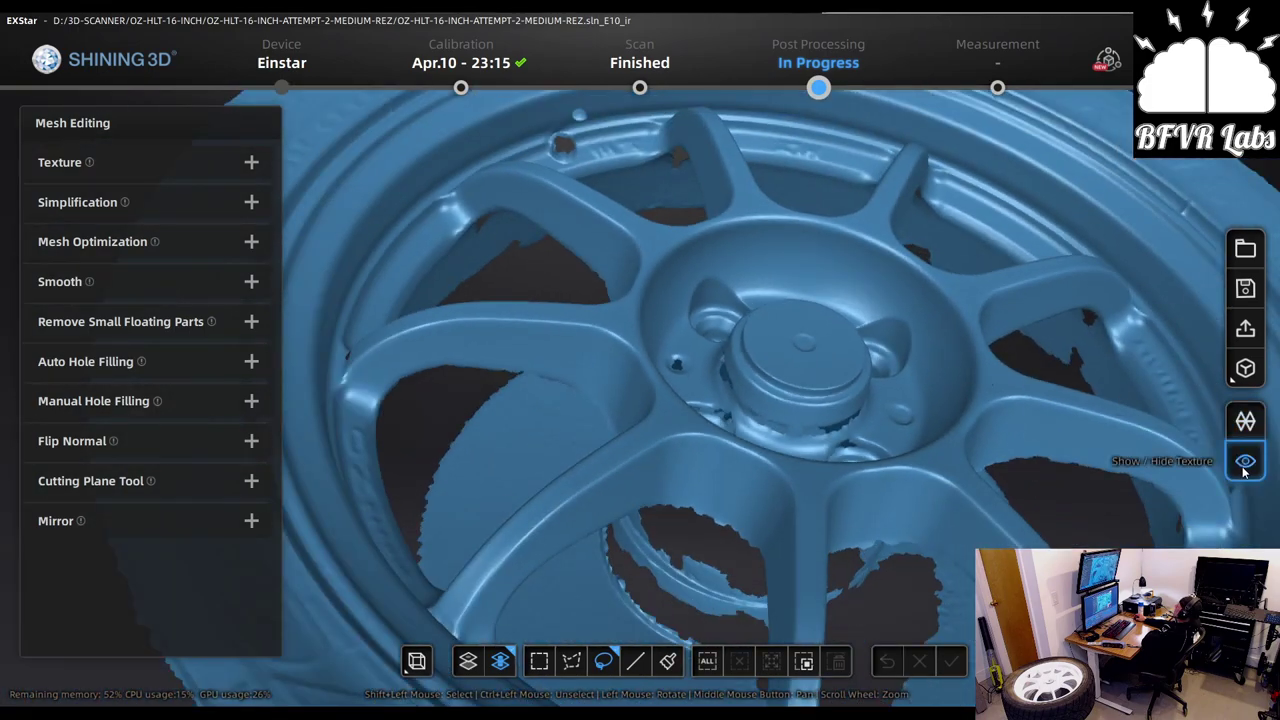
{"action": "left_click_drag", "start_coordinate": [885, 240], "coordinate": [804, 225]}
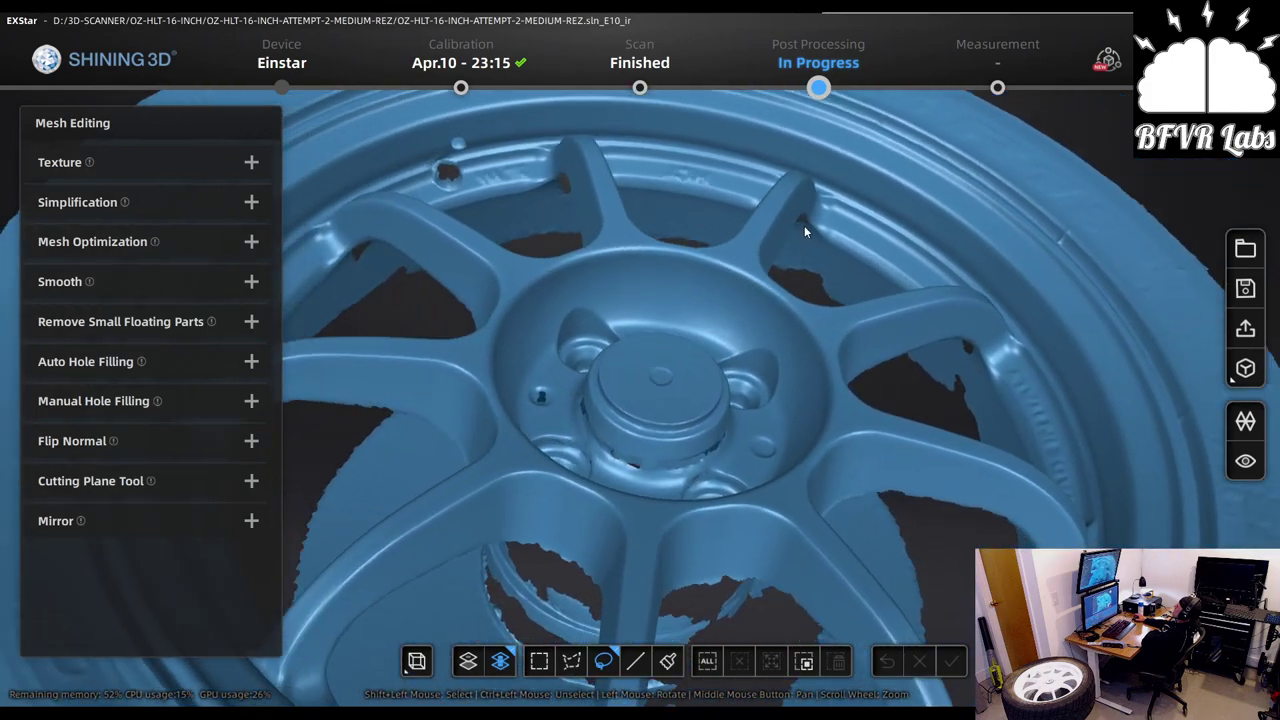